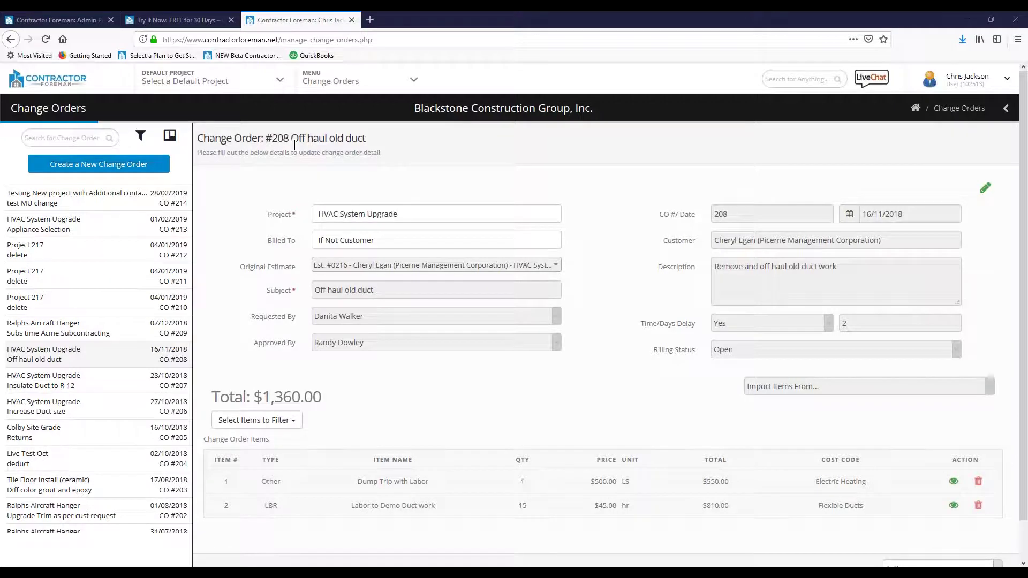
Step: Open the Change Order filter, close it without filtering, and switch the list to Card View
{"action": "left_click", "coordinate": [417, 82]}
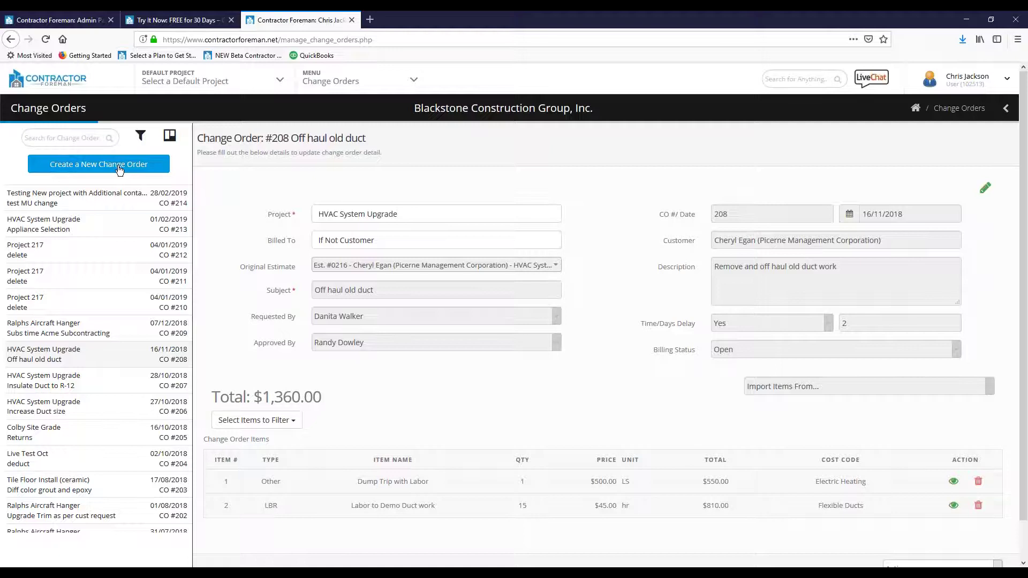
{"action": "left_click", "coordinate": [141, 138]}
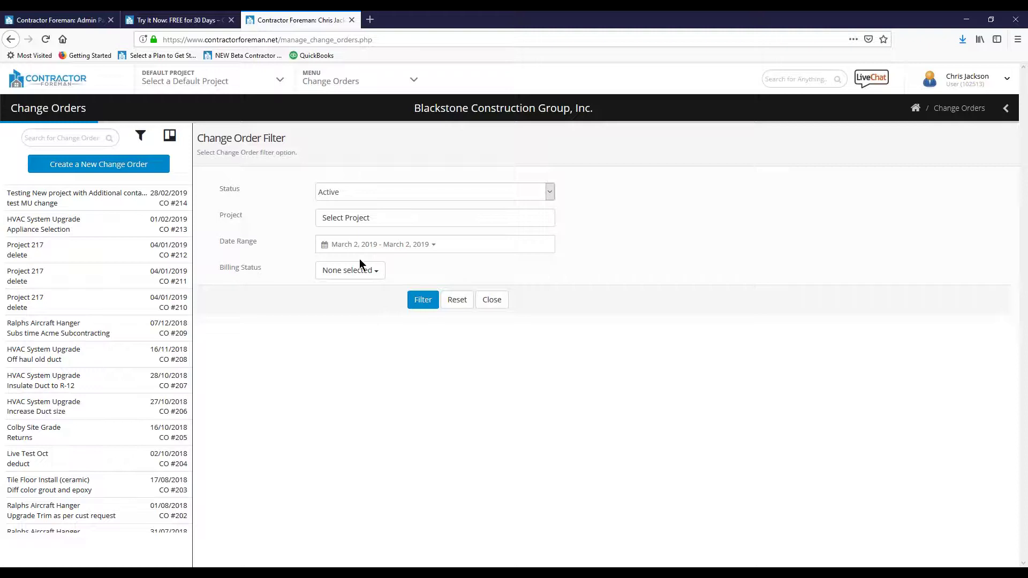
{"action": "left_click", "coordinate": [491, 300]}
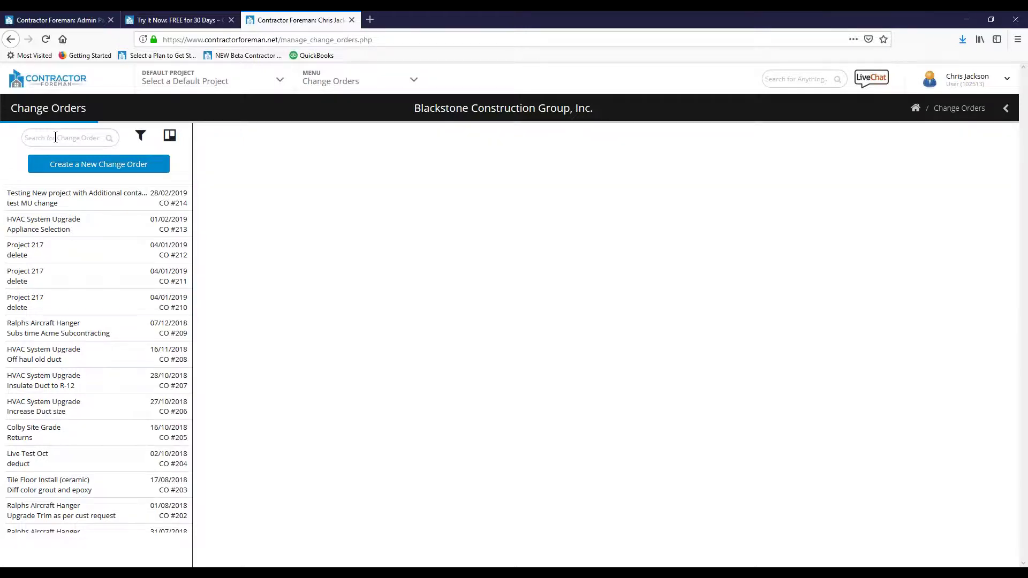
{"action": "left_click", "coordinate": [170, 137]}
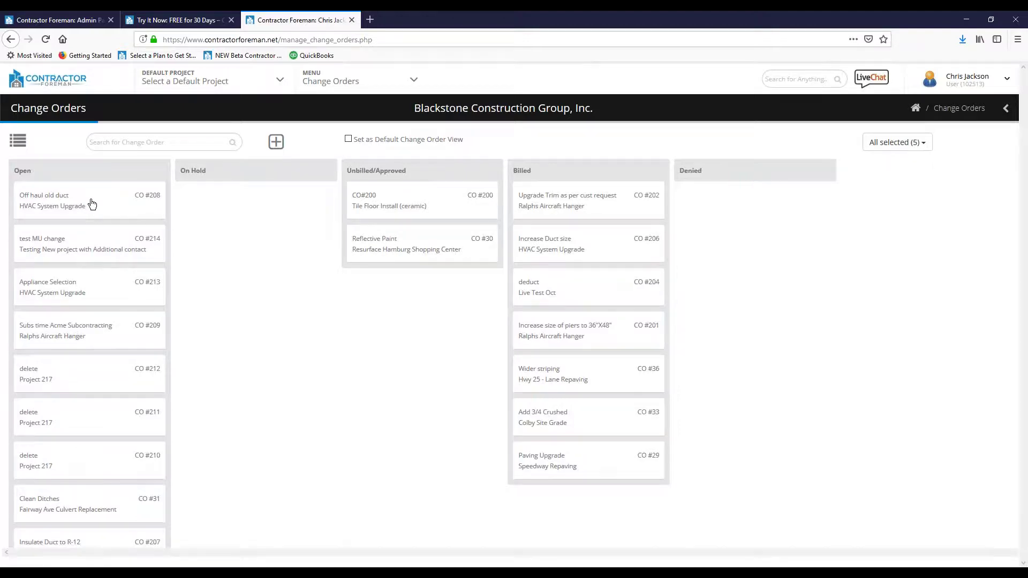
{"action": "left_click_drag", "start_coordinate": [92, 203], "coordinate": [231, 195]}
{"action": "left_click_drag", "start_coordinate": [96, 380], "coordinate": [99, 378]}
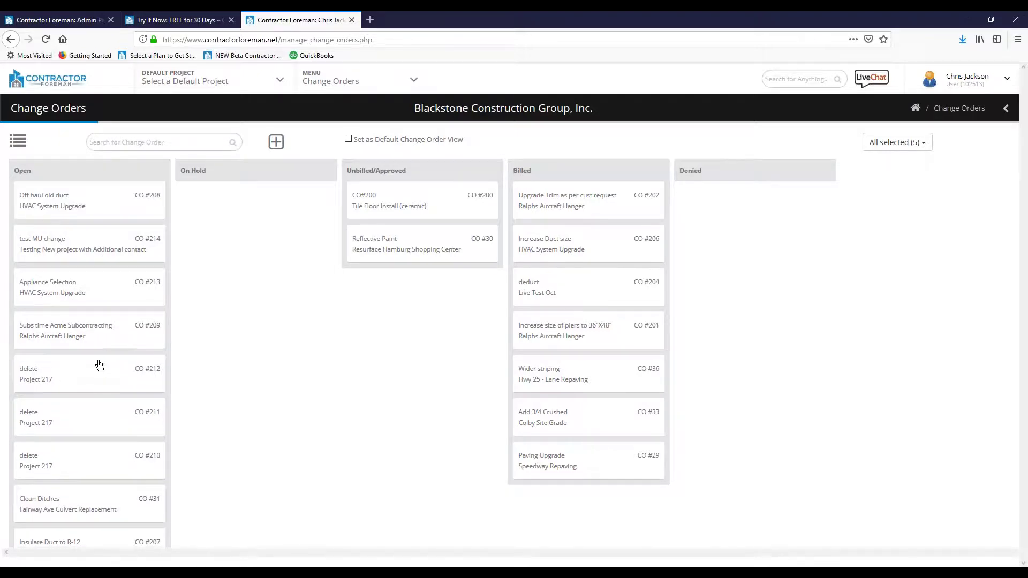
{"action": "left_click", "coordinate": [17, 142]}
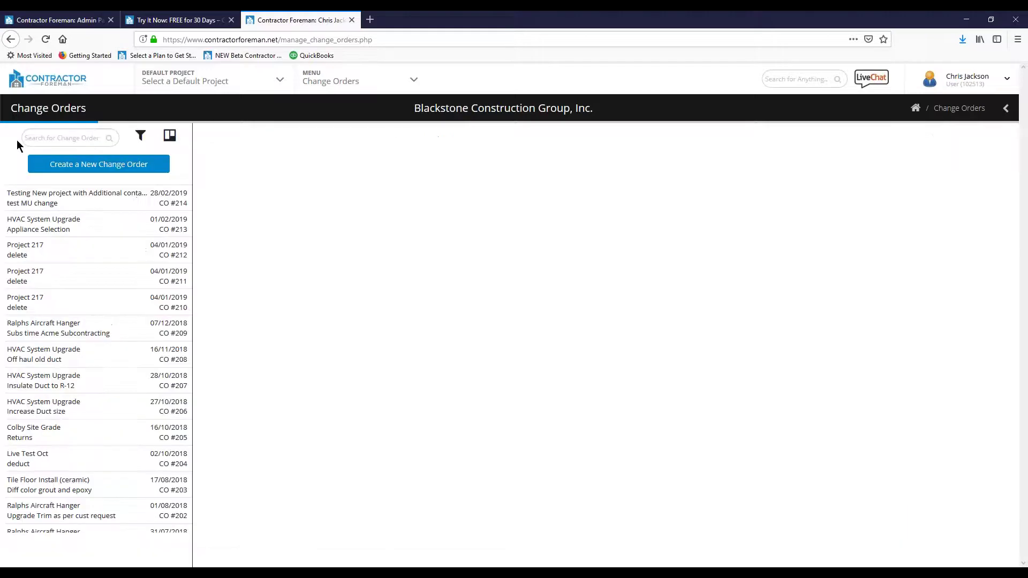
{"action": "left_click", "coordinate": [96, 335]}
Step: Open Change Order #208 'Off haul old duct' for editing and clear its Time/Days Delay count
{"action": "left_click", "coordinate": [93, 362]}
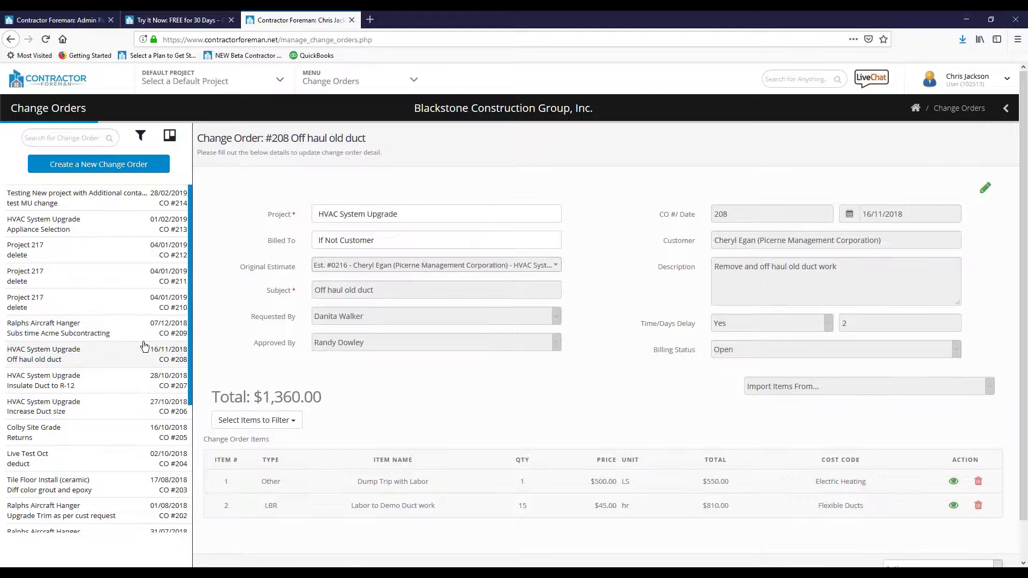
{"action": "left_click", "coordinate": [986, 190]}
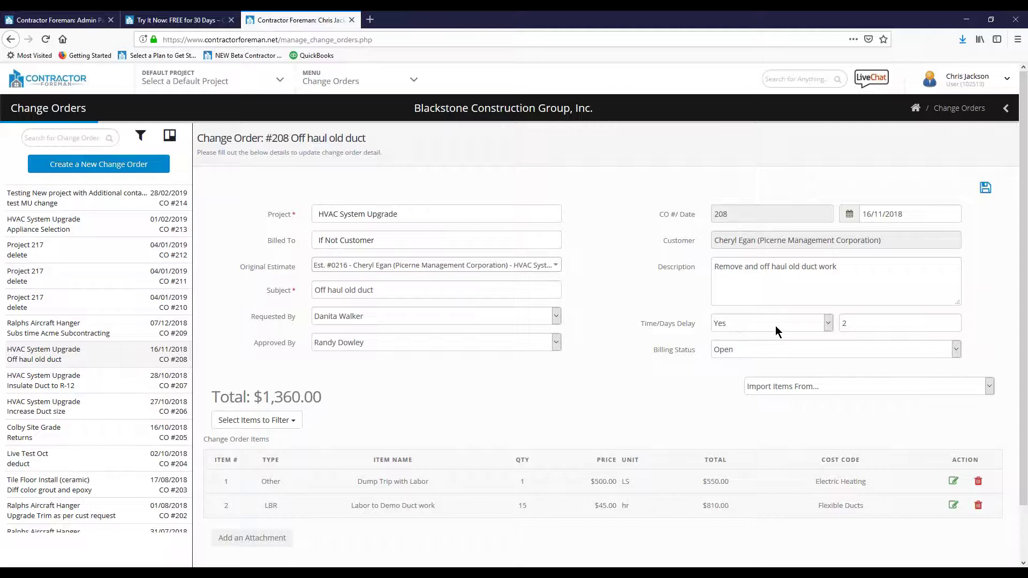
{"action": "left_click", "coordinate": [857, 323]}
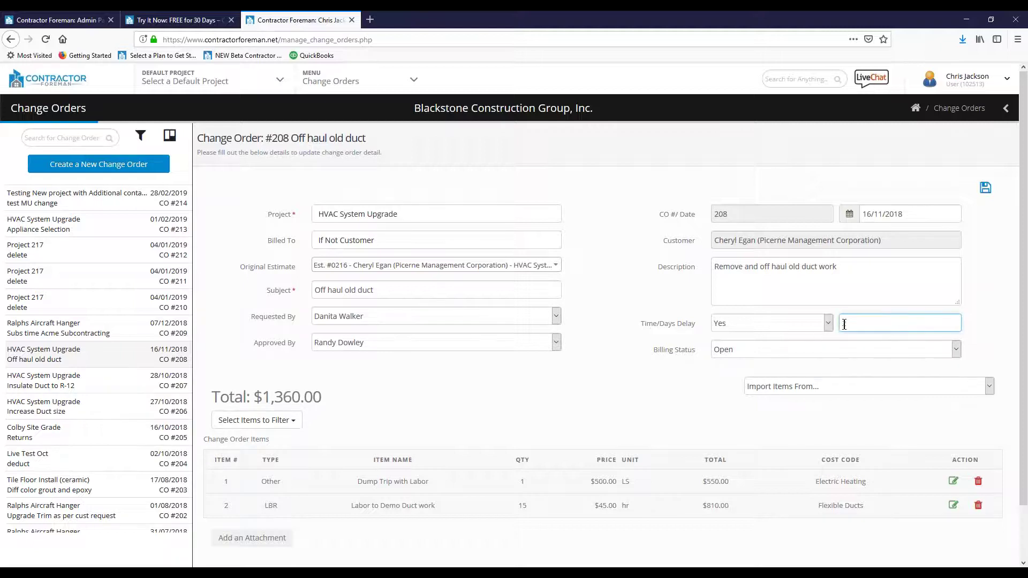
{"action": "left_click", "coordinate": [751, 351]}
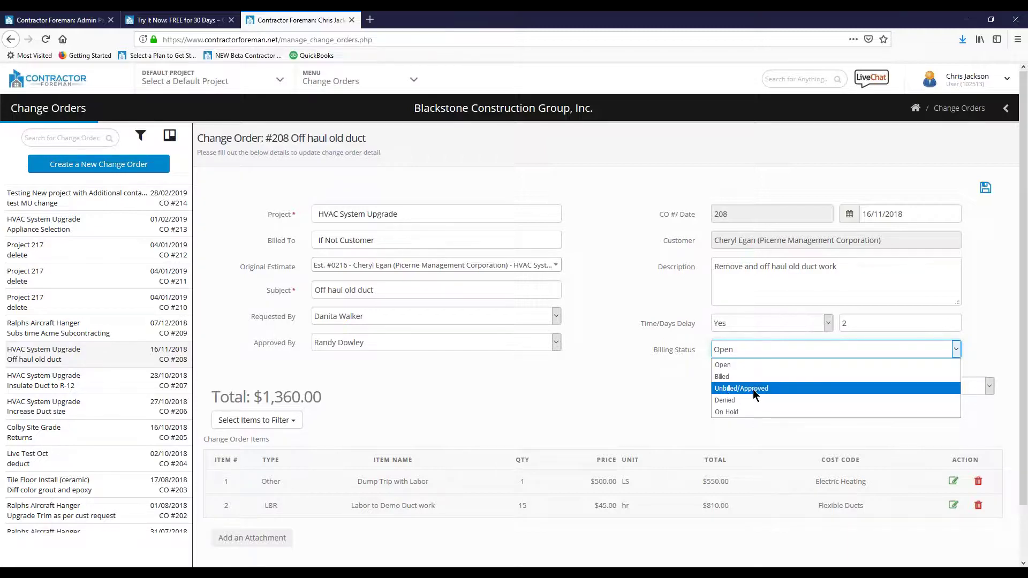
{"action": "left_click", "coordinate": [659, 384]}
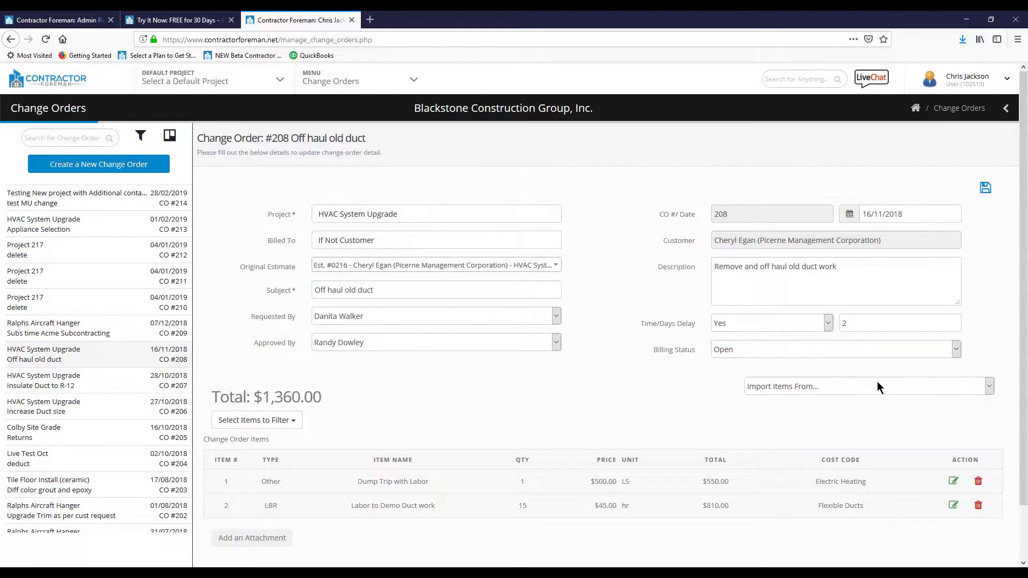
Step: Check the item type filter unused, then choose Import Items From > Add Item to Change Order
{"action": "scroll", "coordinate": [992, 325], "scroll_direction": "down", "scroll_amount": 2}
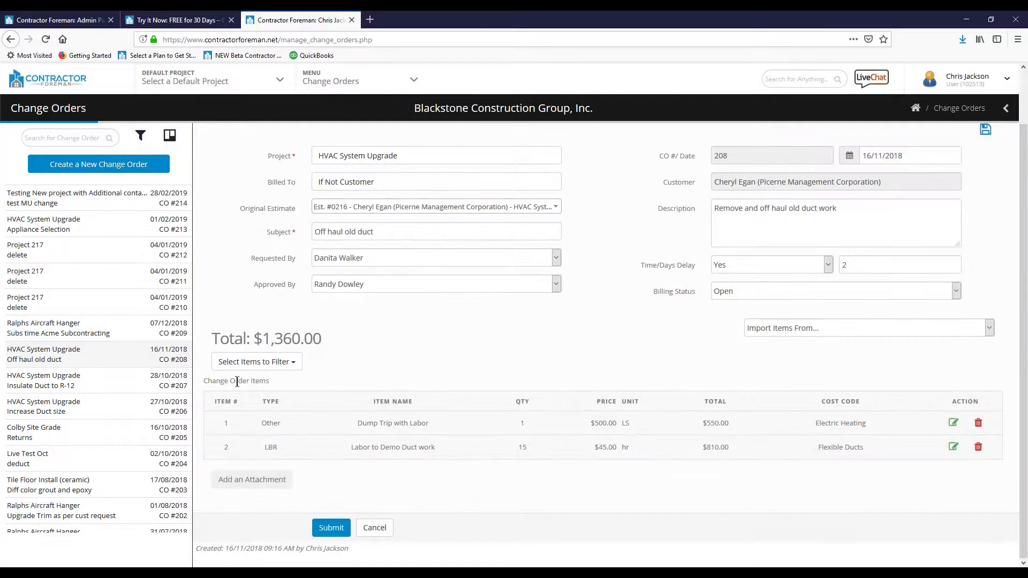
{"action": "left_click", "coordinate": [290, 363]}
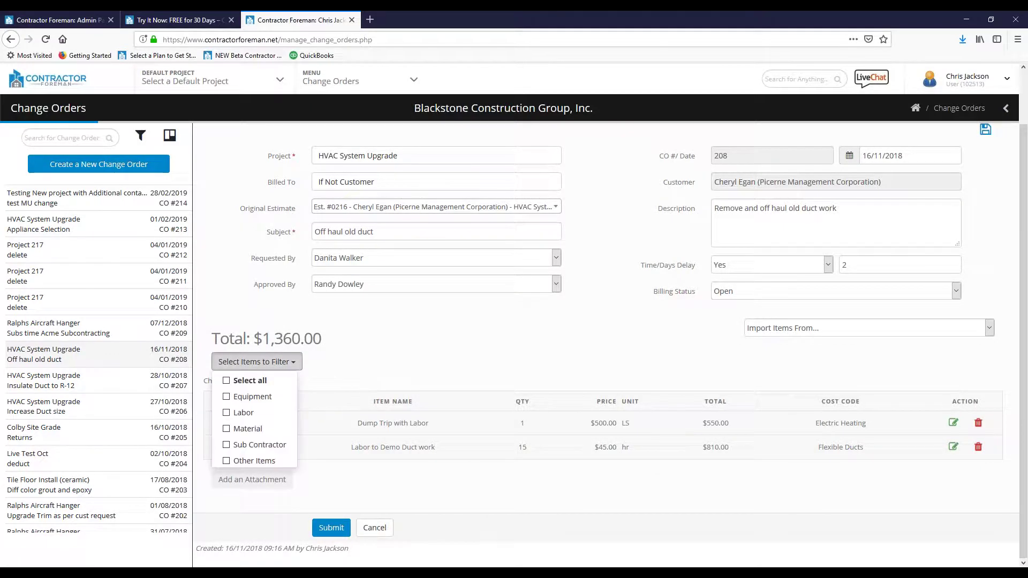
{"action": "left_click", "coordinate": [404, 337]}
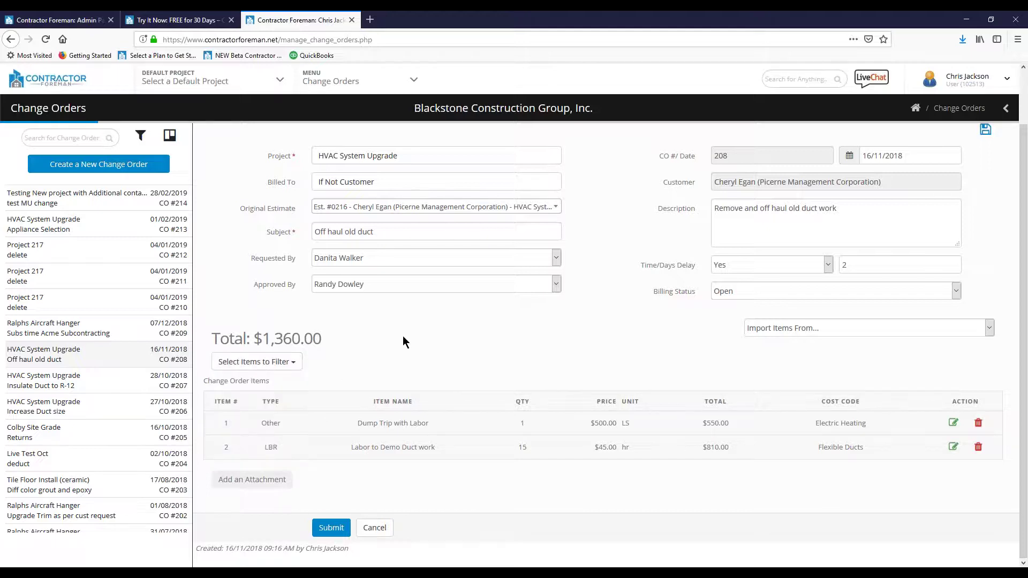
{"action": "left_click", "coordinate": [772, 330]}
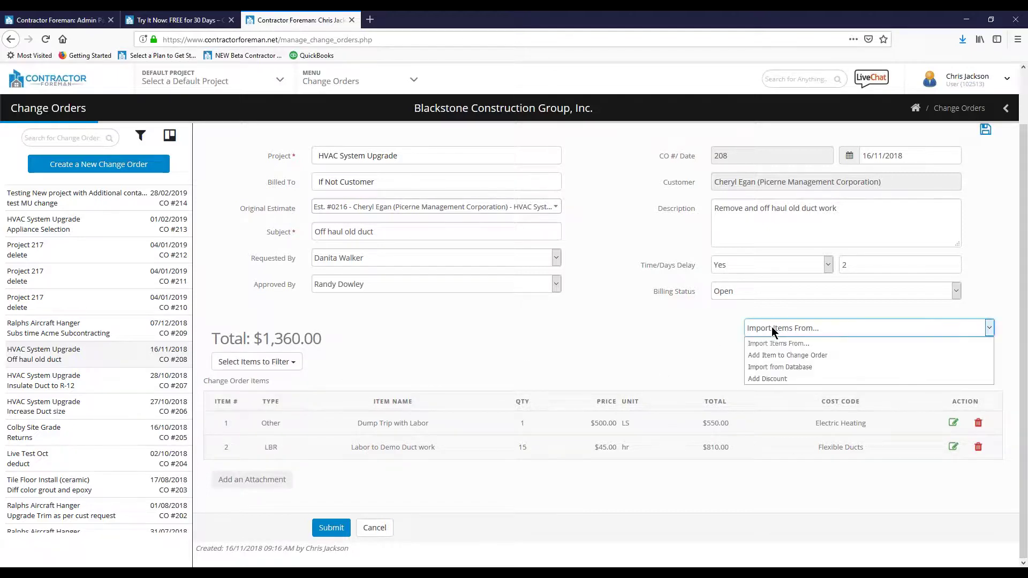
{"action": "left_click", "coordinate": [766, 358]}
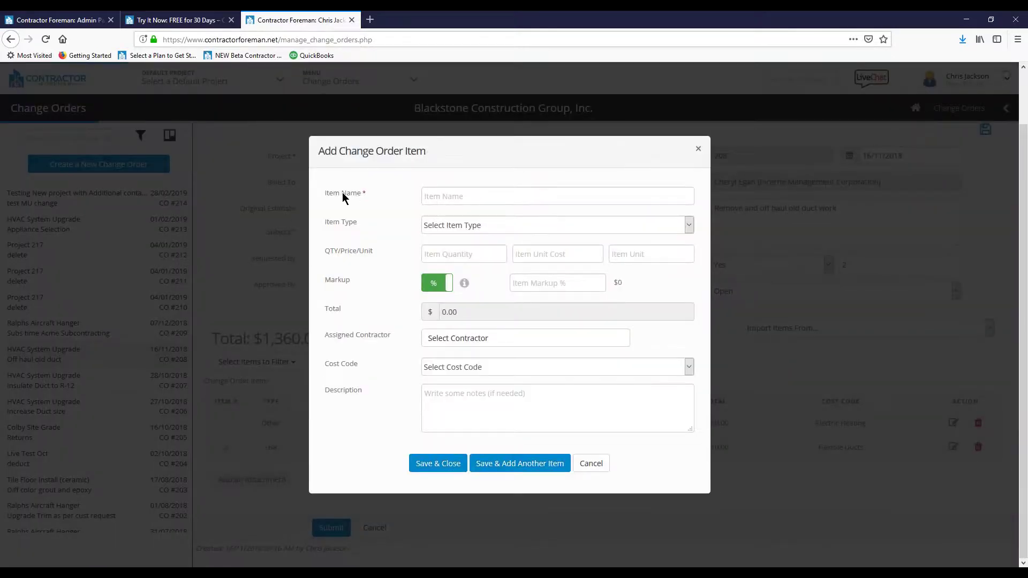
Step: In the new item form, review Item Type and Cost Code lists, switch markup to $, then cancel
{"action": "left_click", "coordinate": [461, 230]}
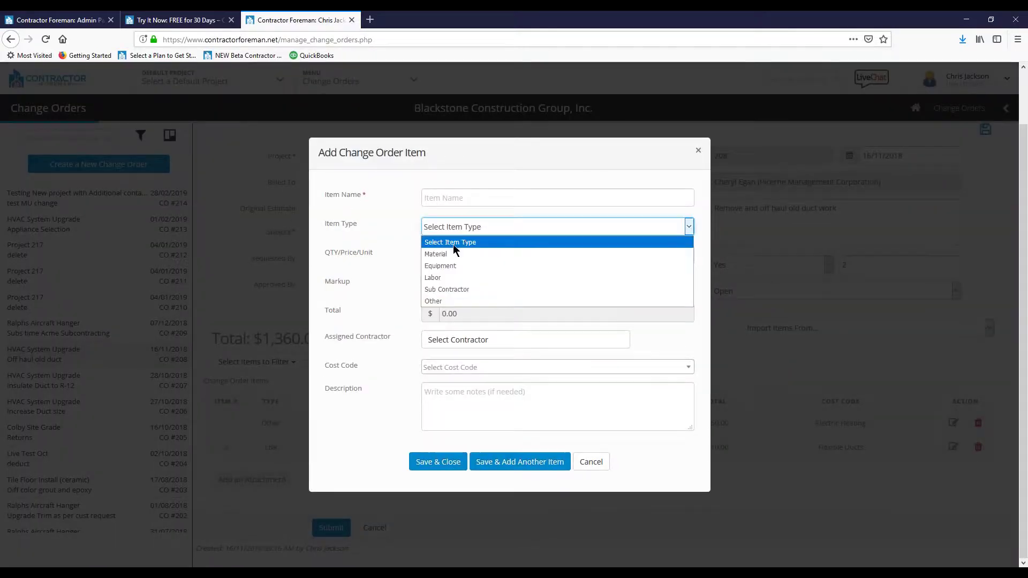
{"action": "left_click", "coordinate": [393, 267]}
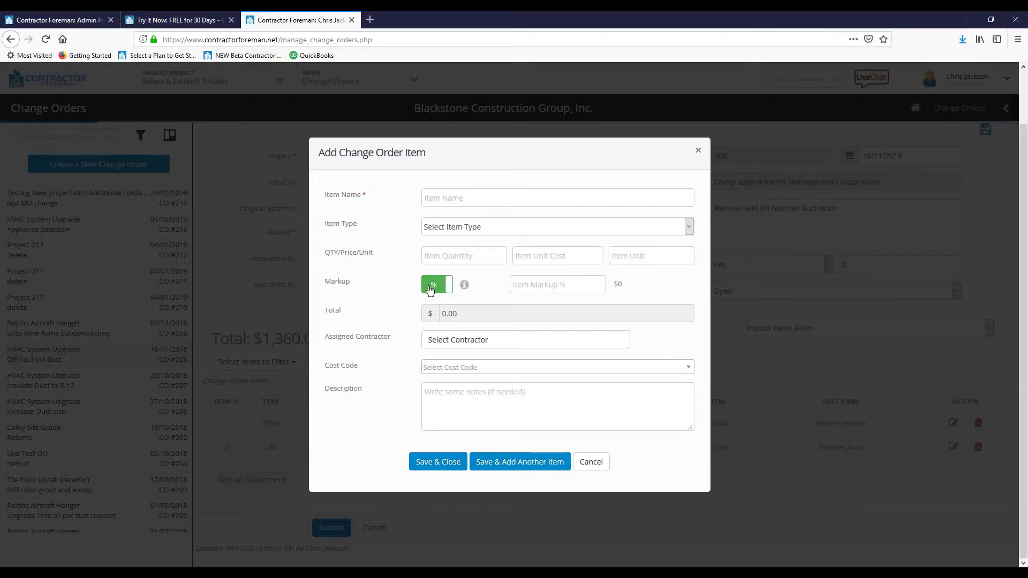
{"action": "left_click", "coordinate": [430, 289]}
{"action": "left_click", "coordinate": [485, 369]}
{"action": "scroll", "coordinate": [500, 478], "scroll_direction": "down", "scroll_amount": 5}
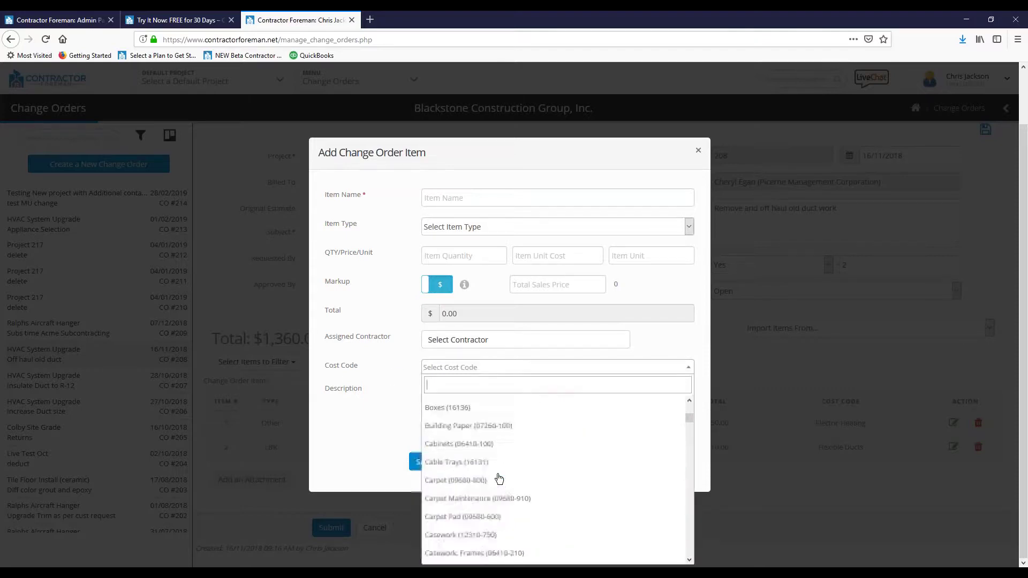
{"action": "left_click", "coordinate": [352, 431]}
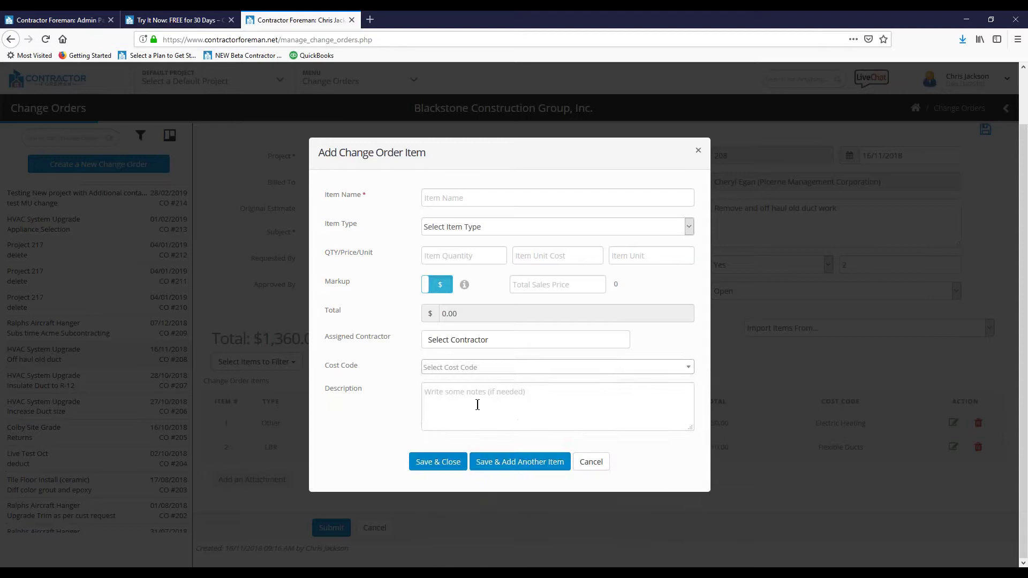
{"action": "left_click", "coordinate": [591, 461]}
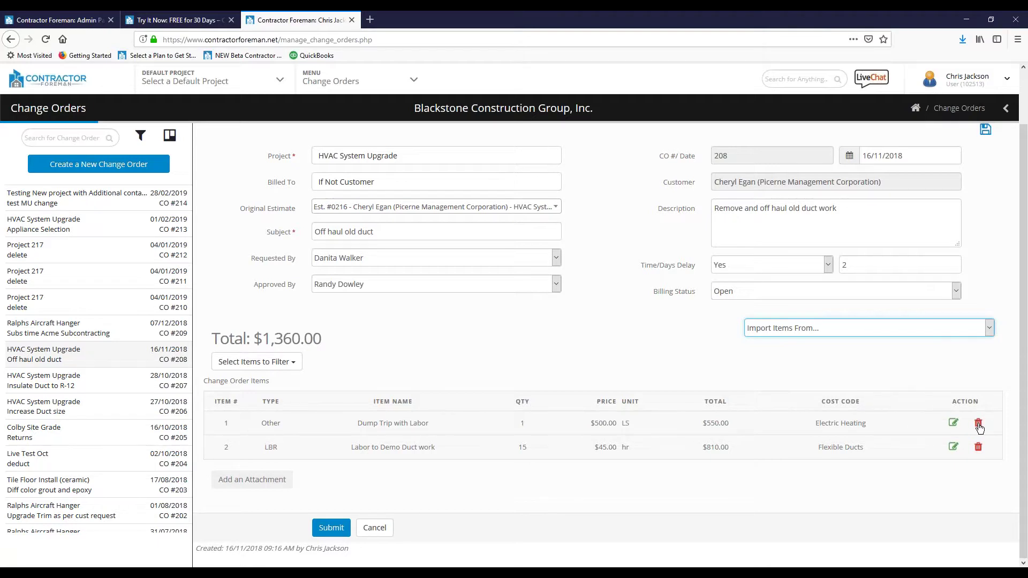
{"action": "left_click", "coordinate": [954, 423]}
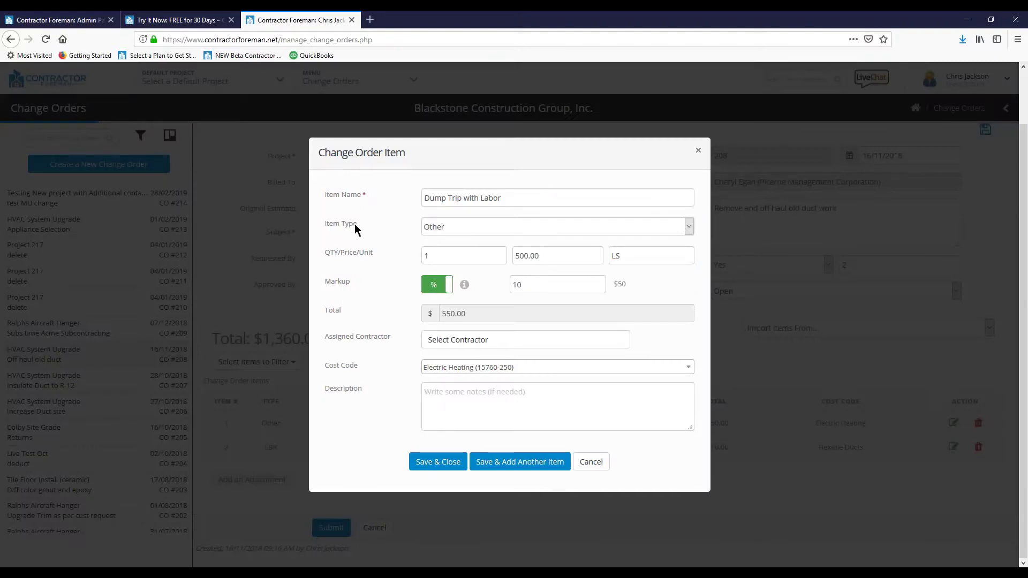
Step: Review the Dump Trip with Labor item, keeping type Other, and close it unchanged
{"action": "left_click", "coordinate": [449, 226]}
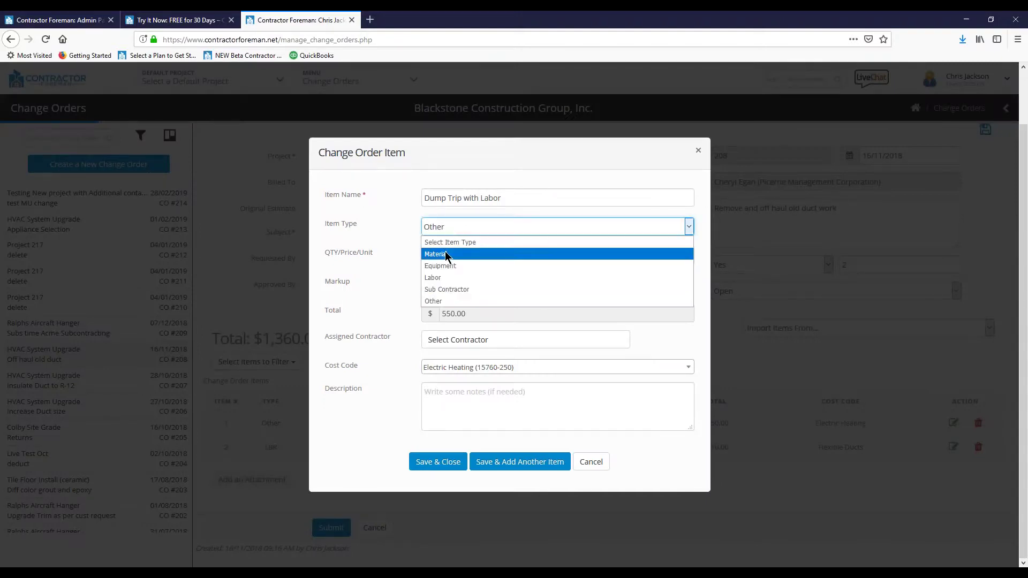
{"action": "left_click", "coordinate": [387, 265]}
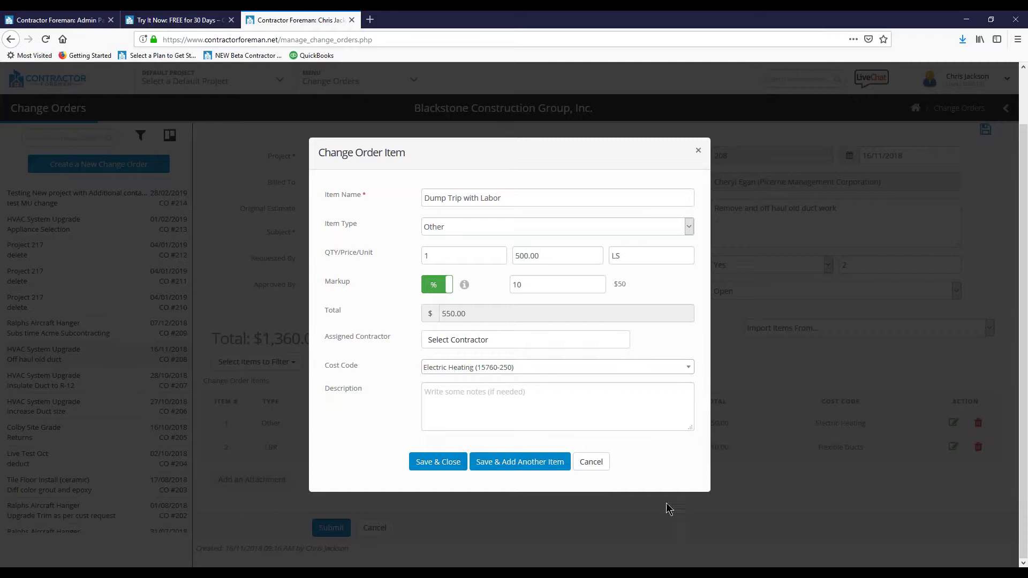
{"action": "left_click", "coordinate": [592, 463]}
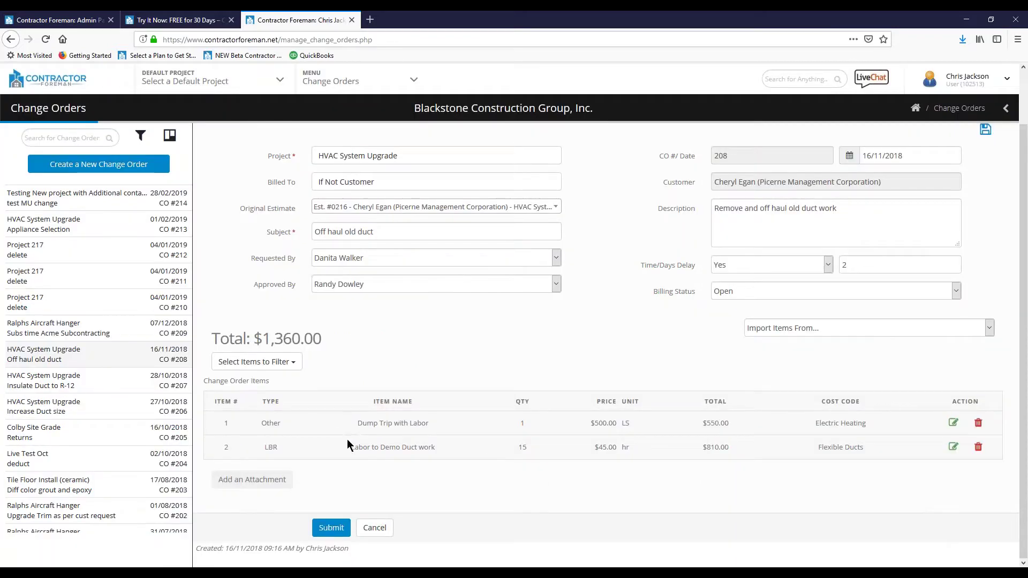
Step: Review the Labor to Demo Duct work item unchanged and submit Change Order #208
{"action": "left_click", "coordinate": [954, 448]}
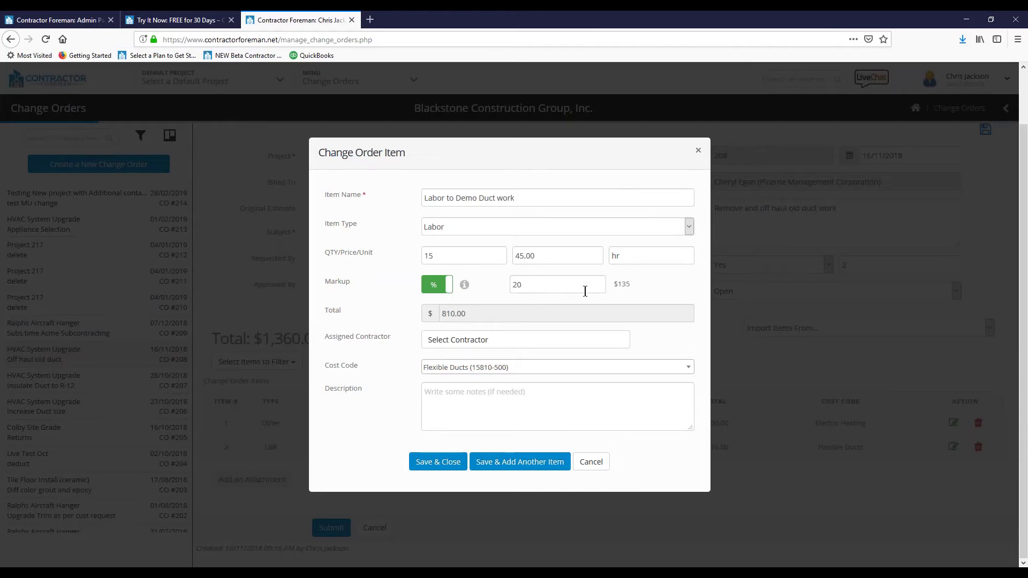
{"action": "left_click", "coordinate": [593, 466]}
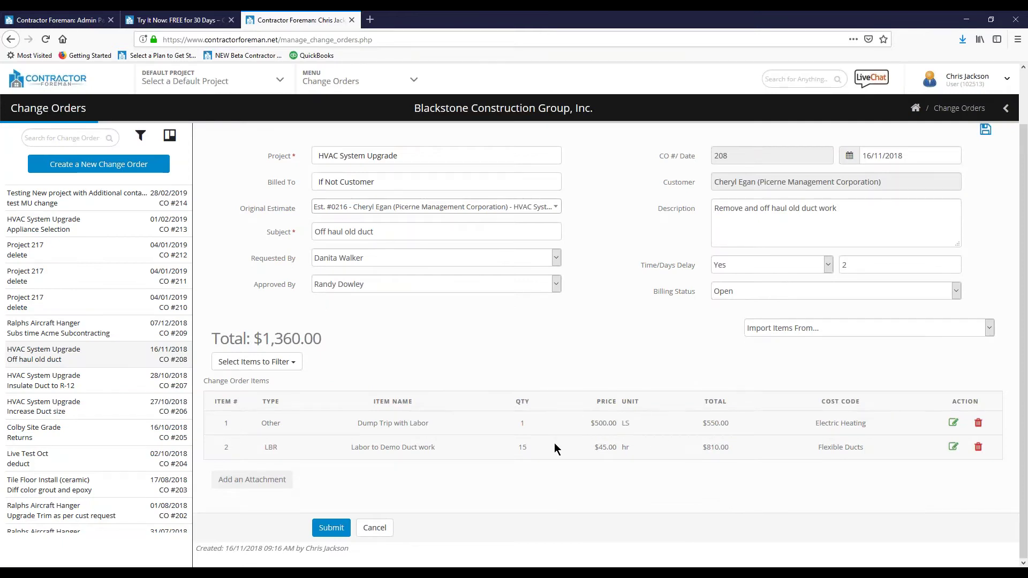
{"action": "left_click", "coordinate": [336, 532]}
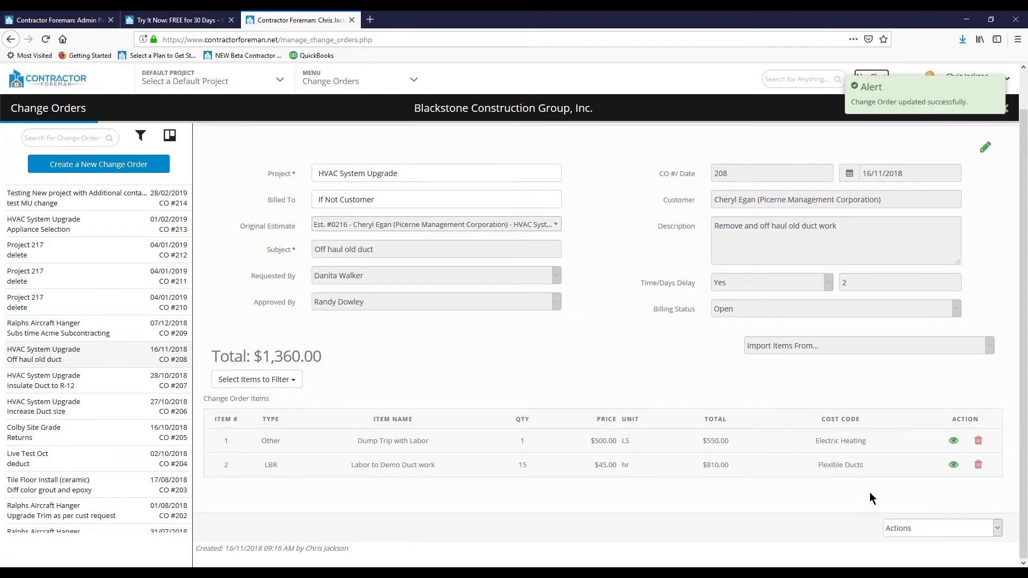
Step: View the Actions menu options for Change Order #208 and close it without choosing
{"action": "left_click", "coordinate": [905, 529]}
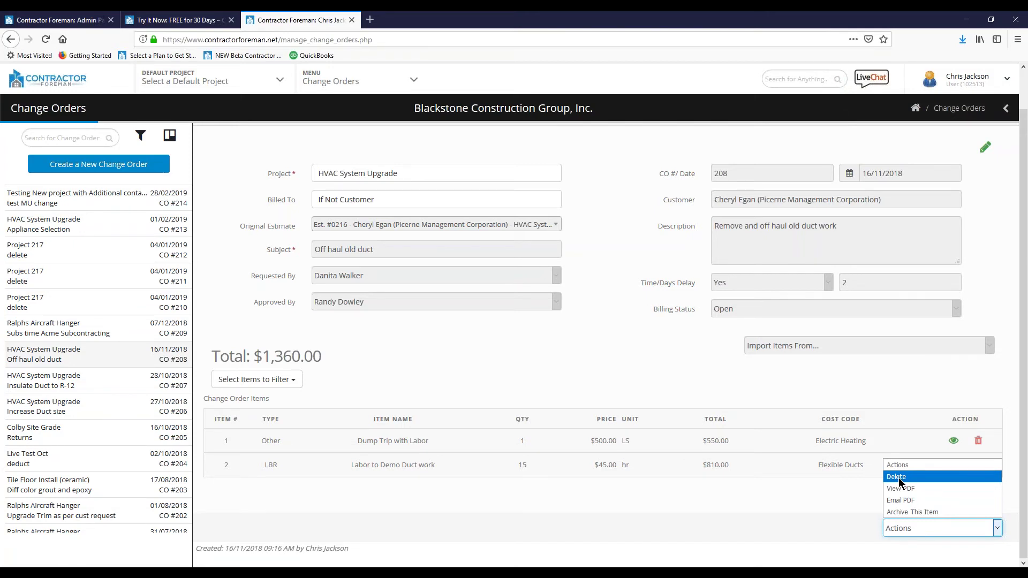
{"action": "left_click", "coordinate": [659, 351]}
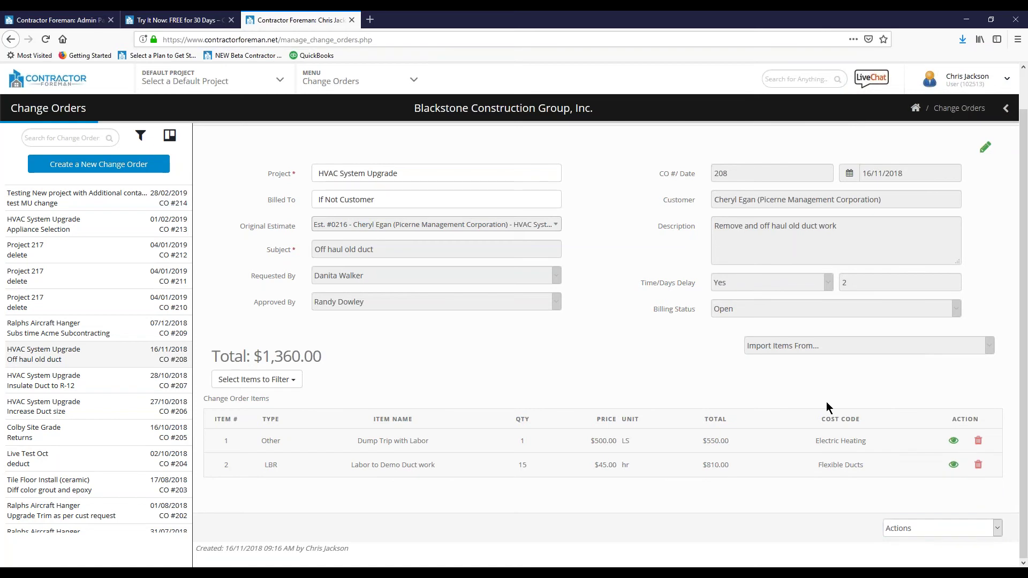